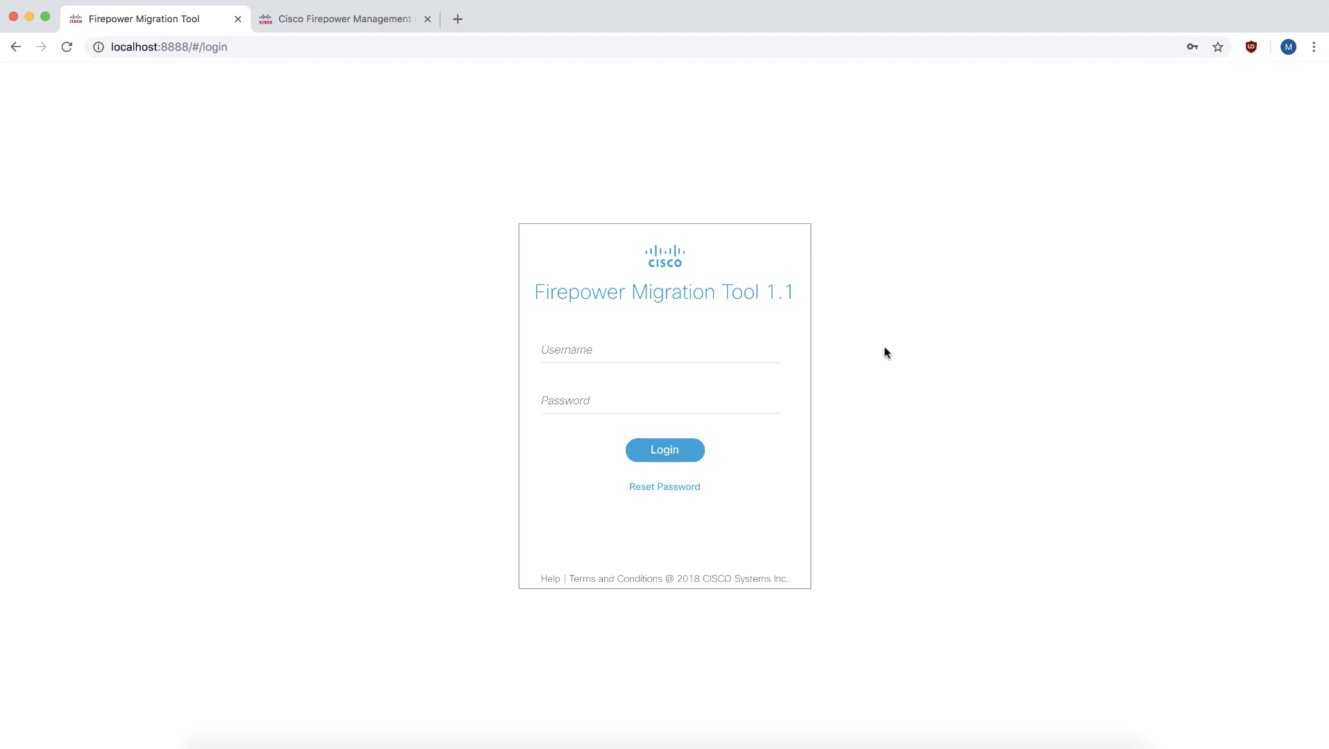
Log in to Firepower Migration Tool with the admin username and its password.
text(admin)
key(Tab)
text(•••)
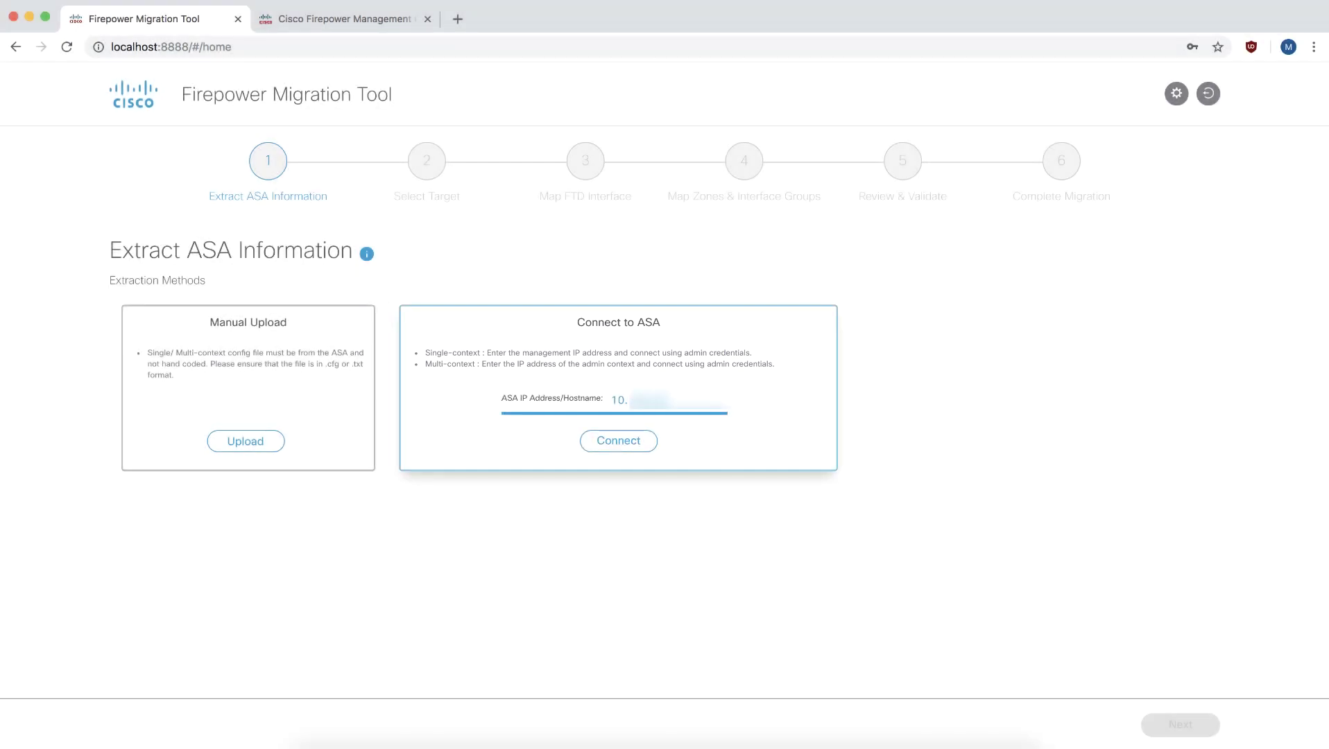
Connect to the ASA with its credentials, enable Collect Hitcounts, and start the extraction.
click(618, 441)
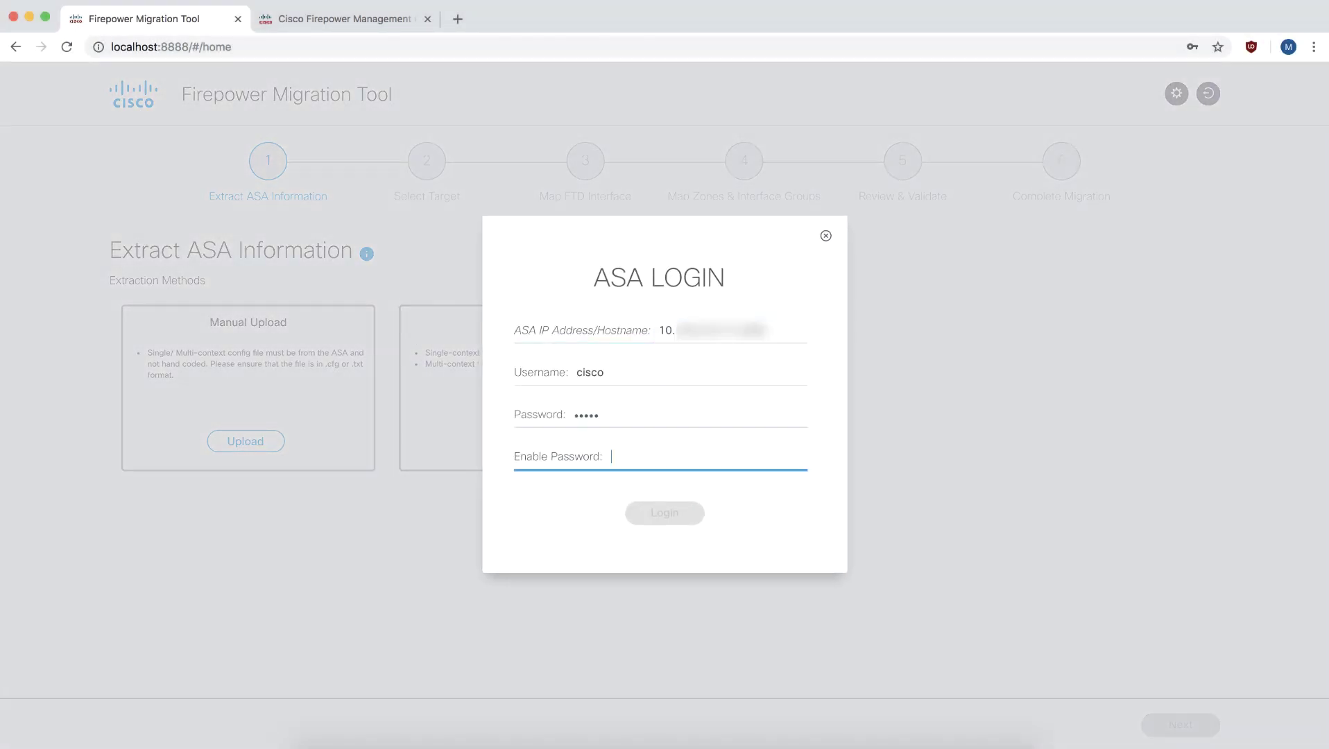
text(•••••)
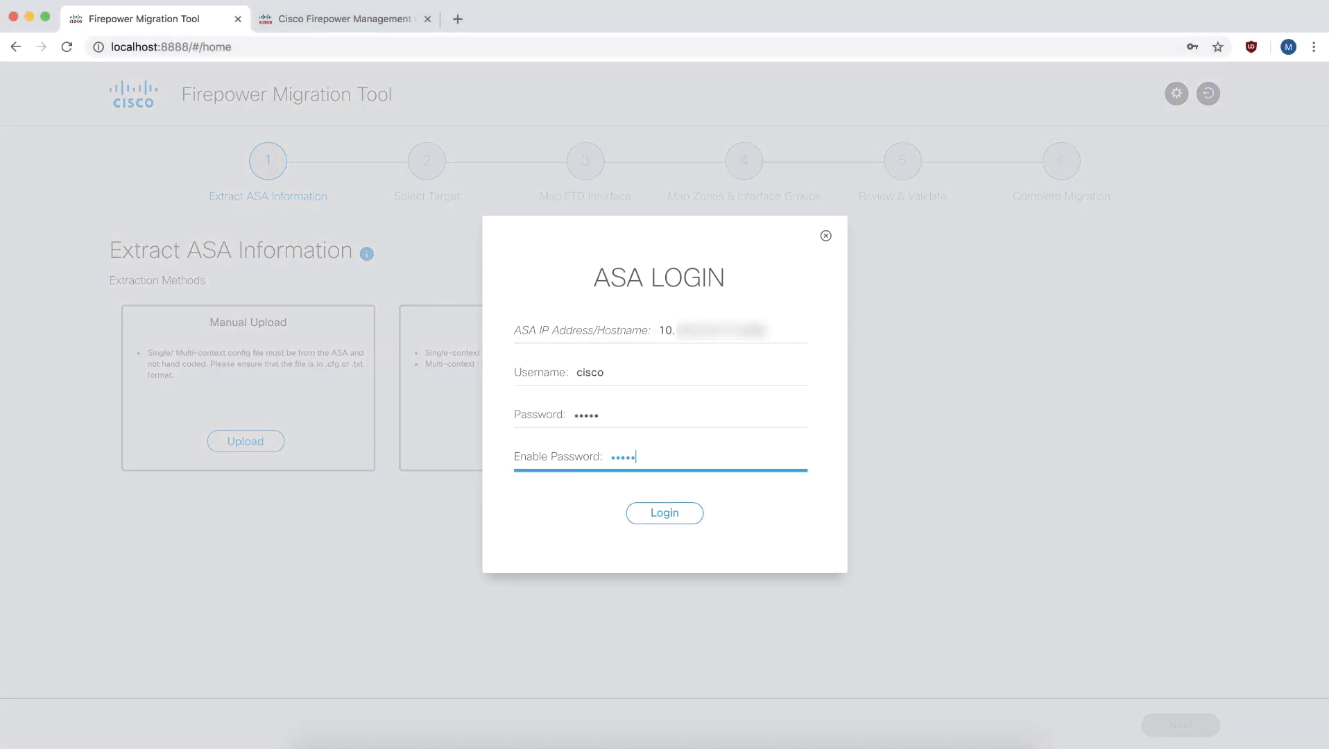
key(Return)
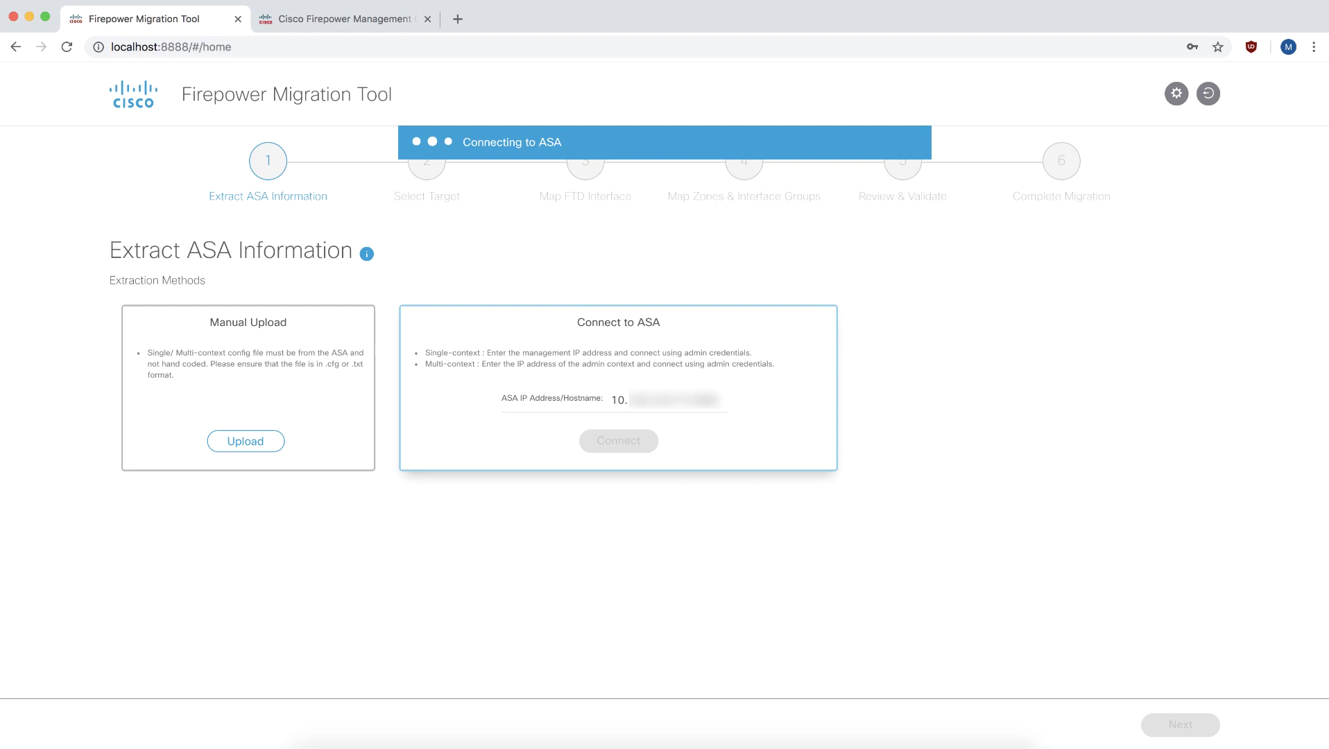
click(260, 529)
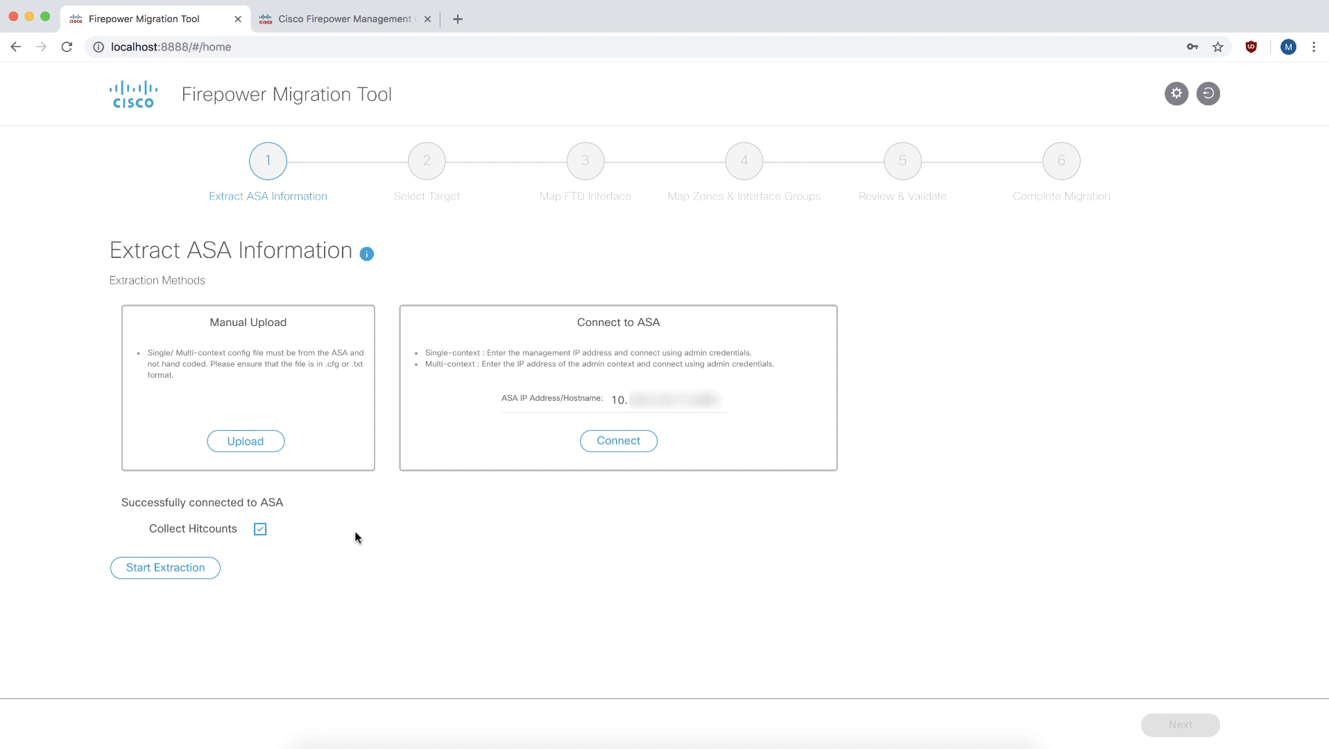
click(199, 570)
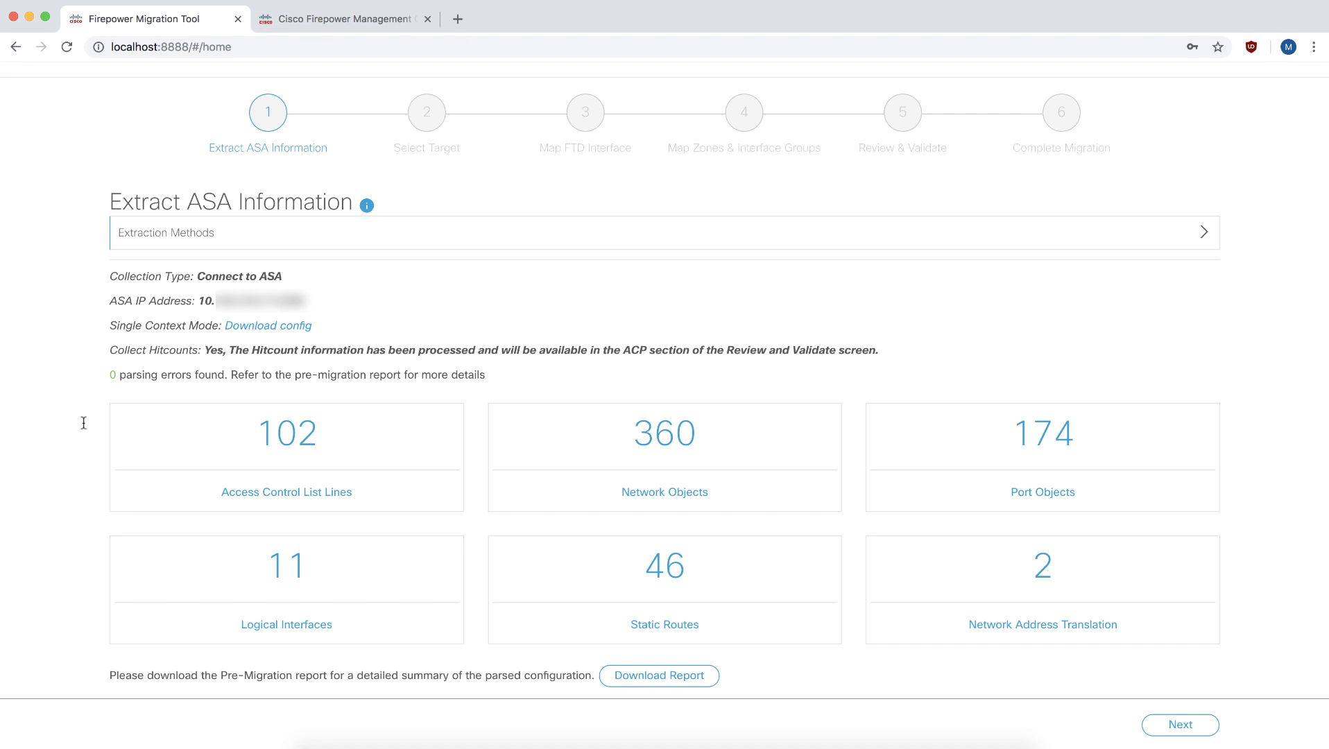
Connect to the FMC at 10.110, log in, and choose Proceed without FTD.
click(1180, 724)
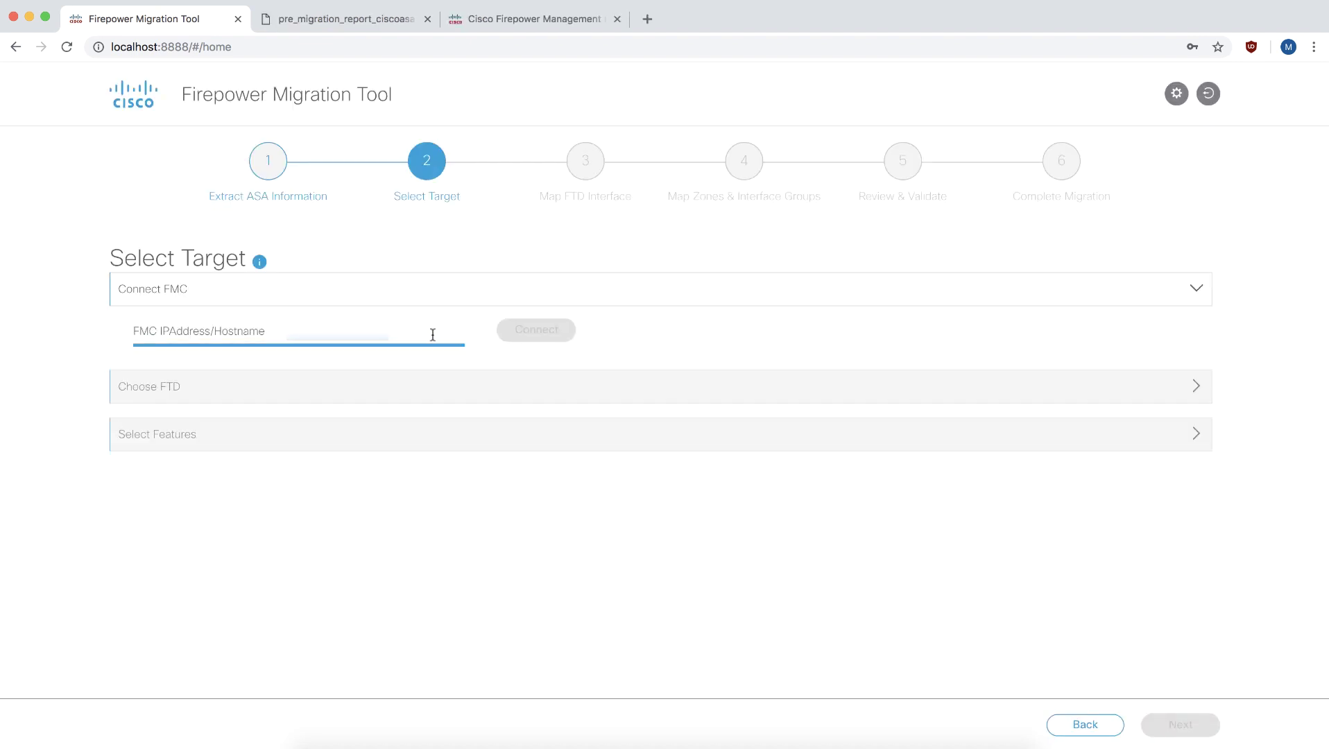
text(10.110)
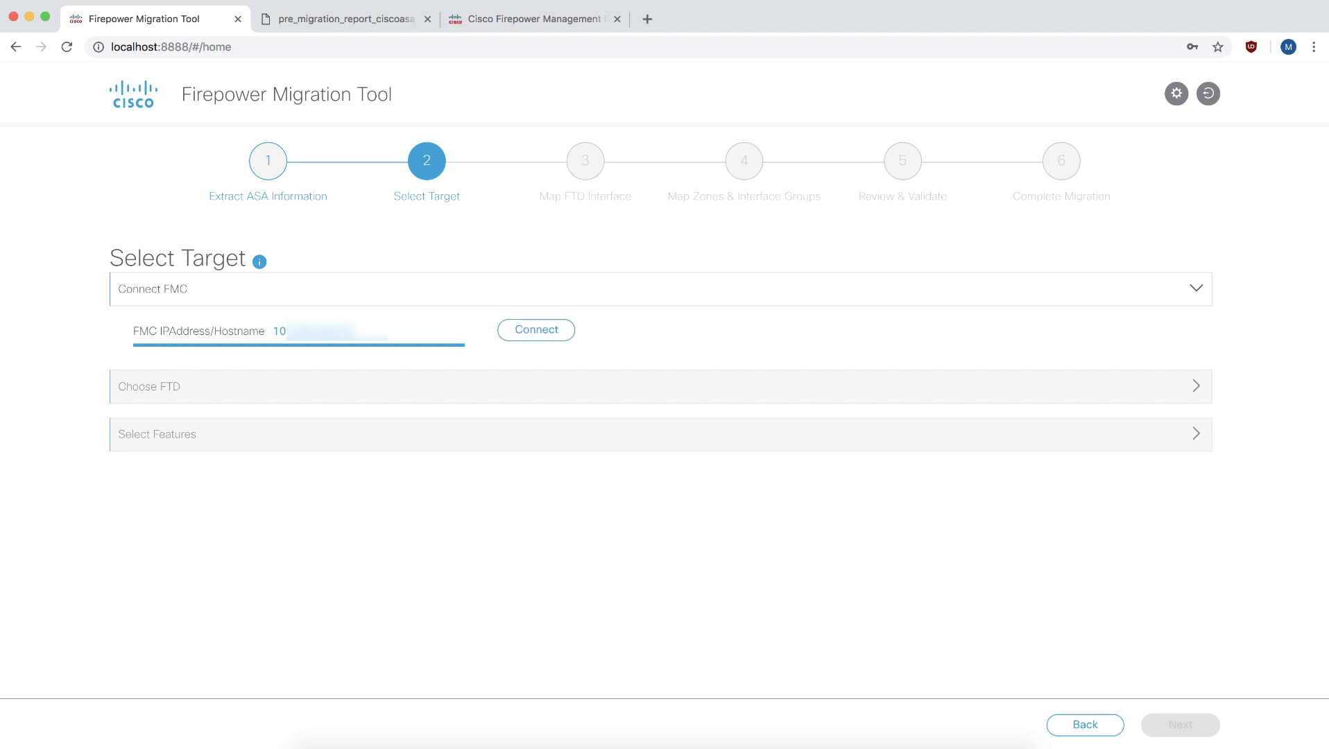
key(Return)
click(532, 334)
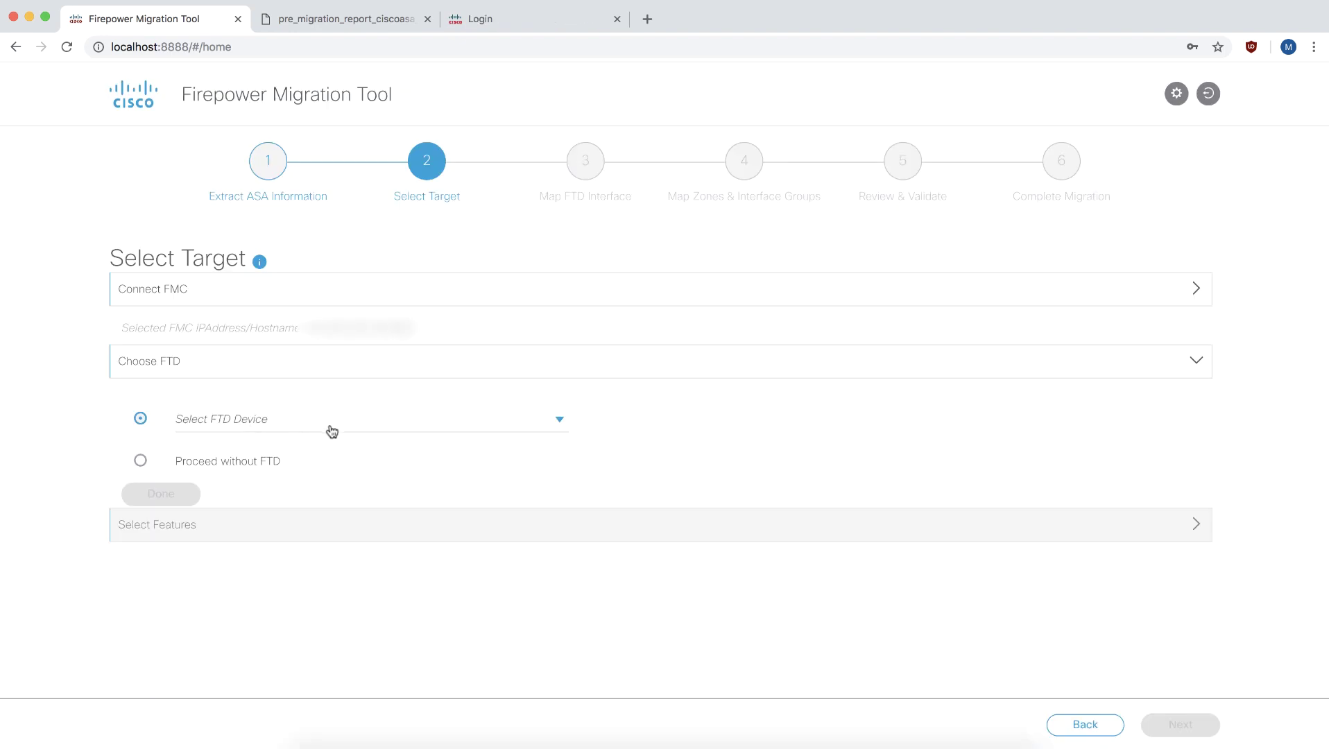
click(333, 431)
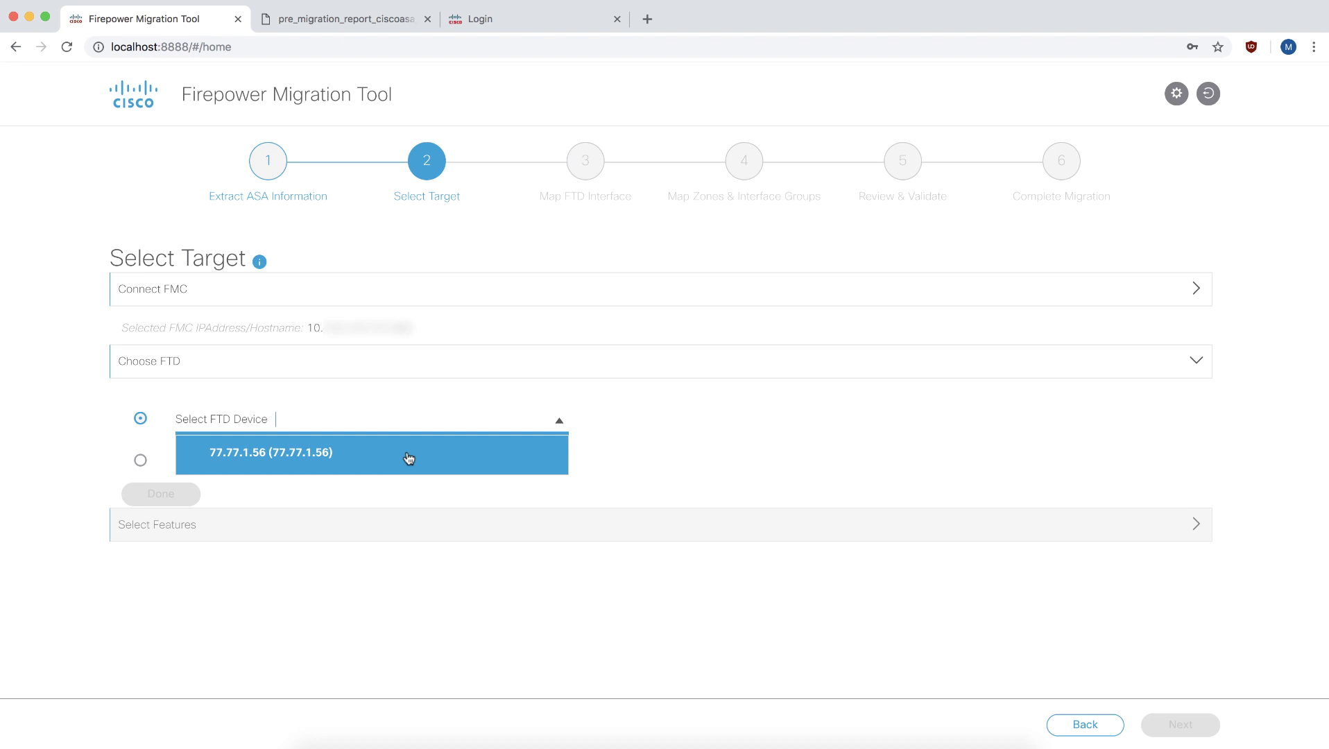
click(141, 460)
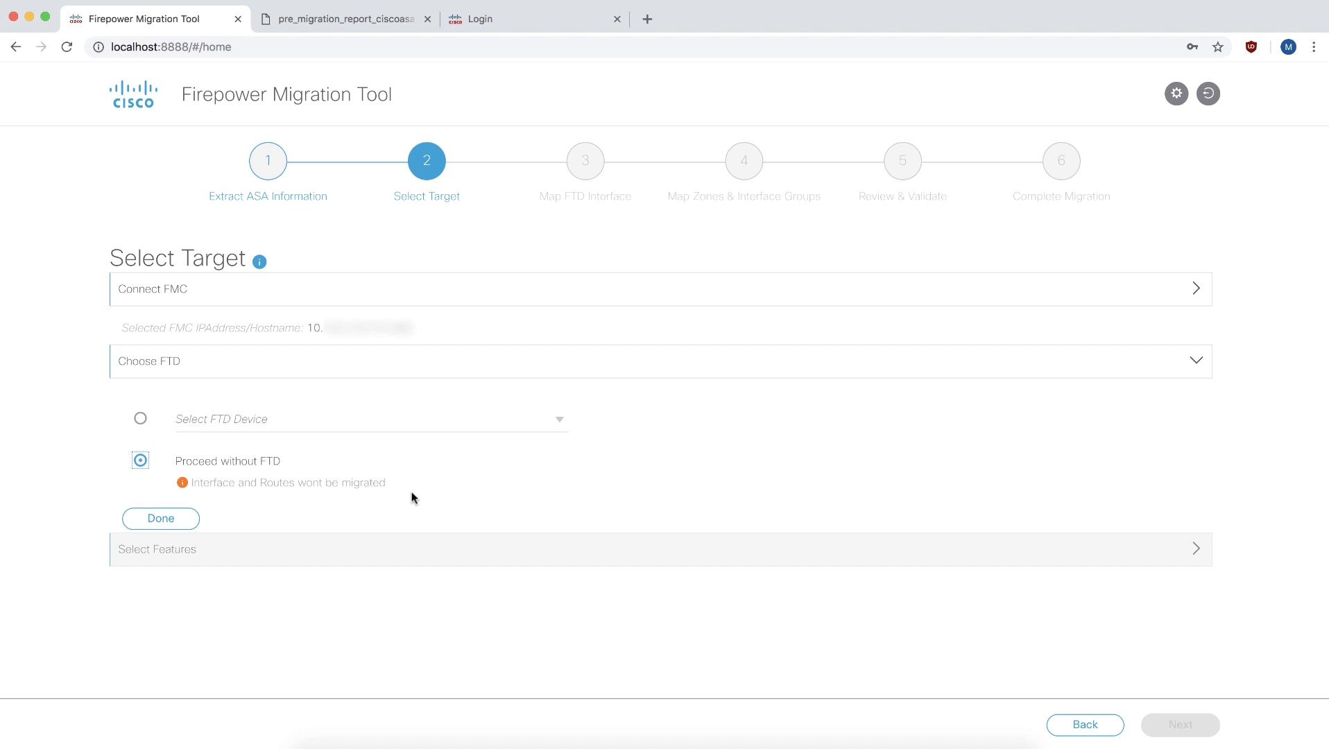
click(161, 518)
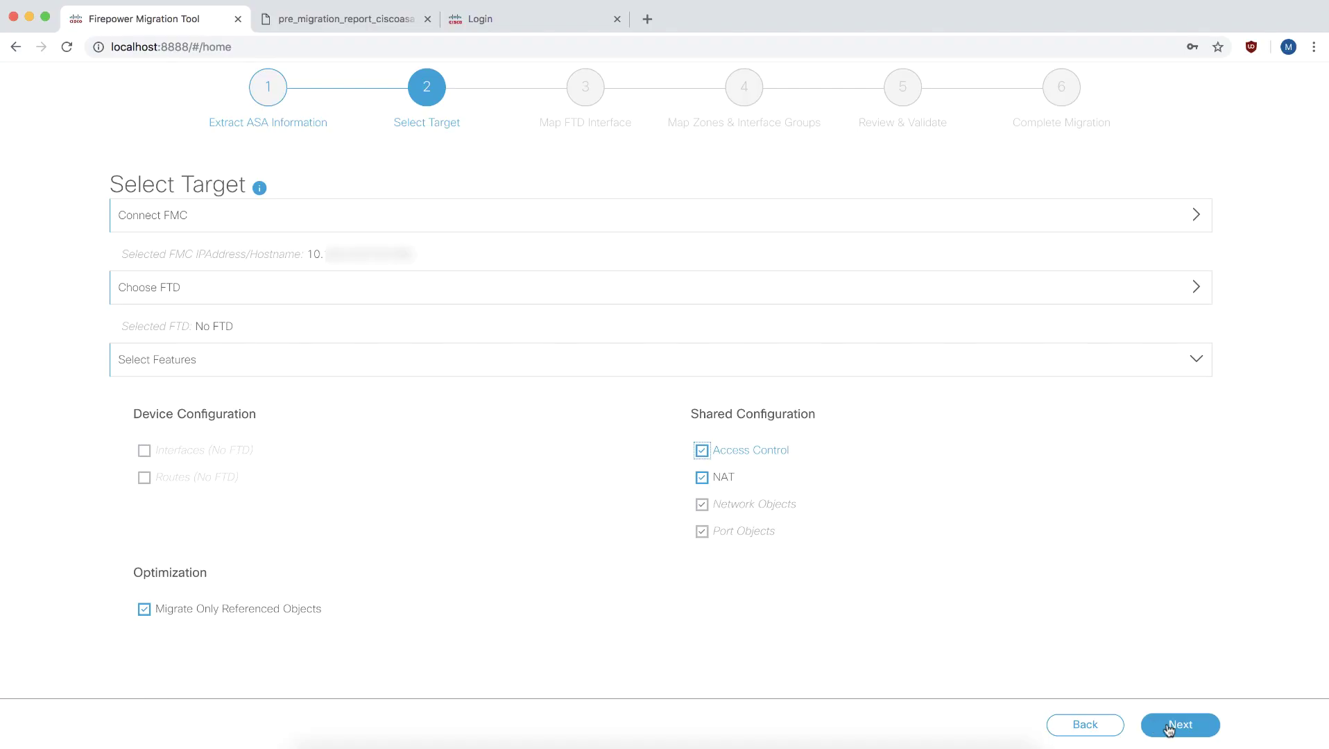
Keep Access Control, NAT and referenced-objects-only selected and continue to Review & Validate.
click(1179, 724)
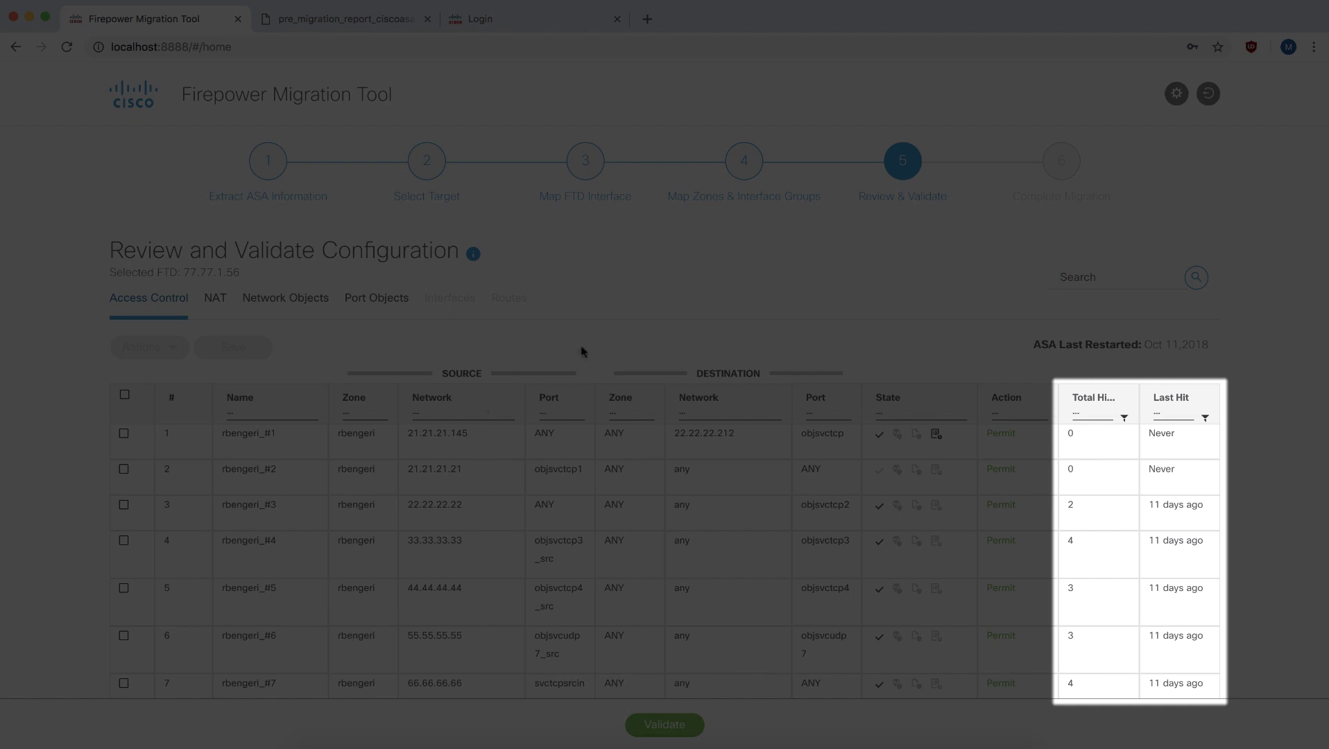
Filter Total Hits equal to 0 to see the 46 never-hit rules, then clear the filter.
click(1124, 417)
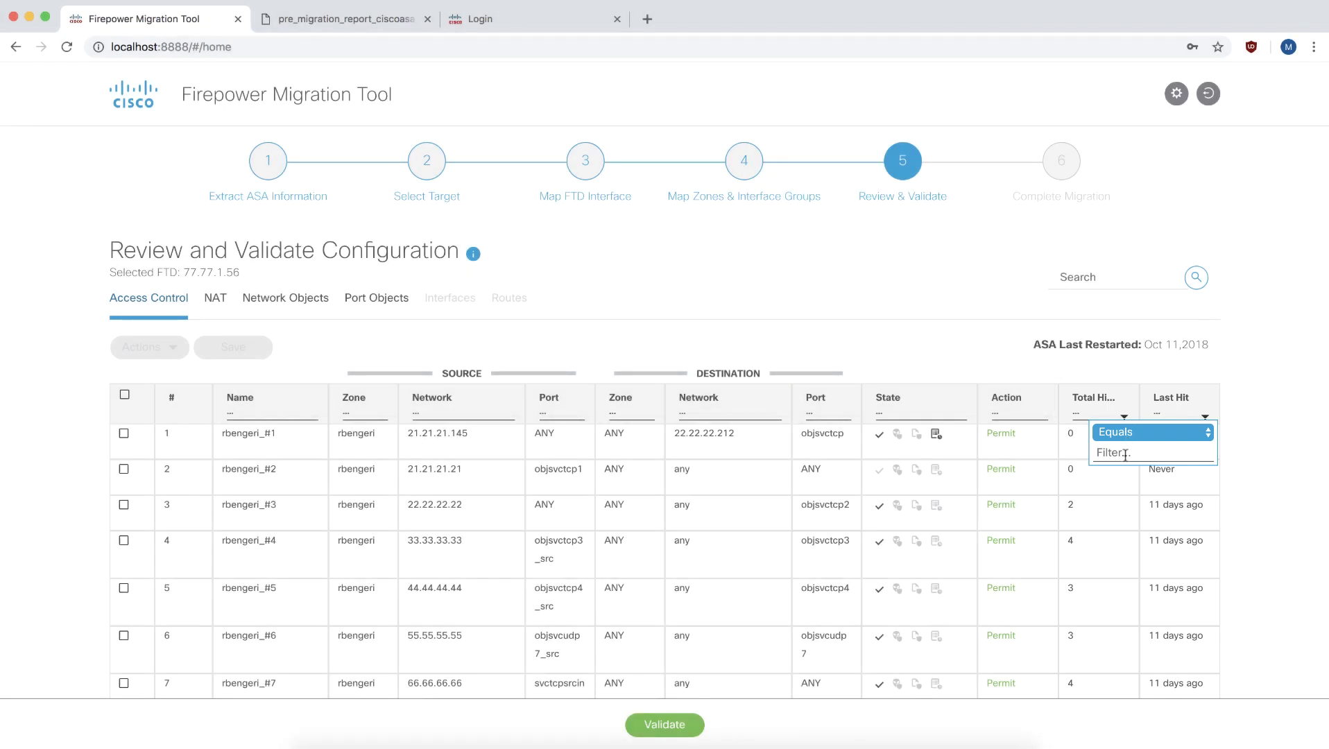
click(1125, 453)
text(0)
scroll(999, 347, down, 5)
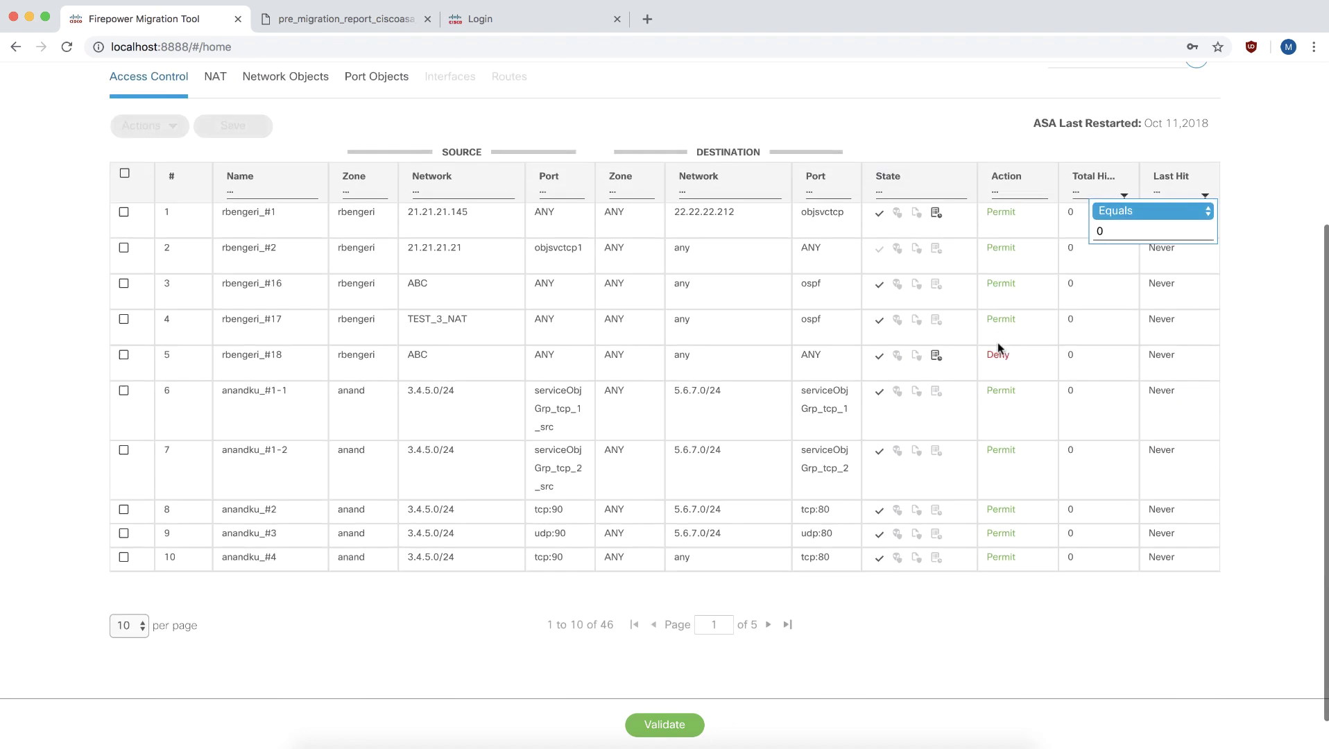
click(1013, 560)
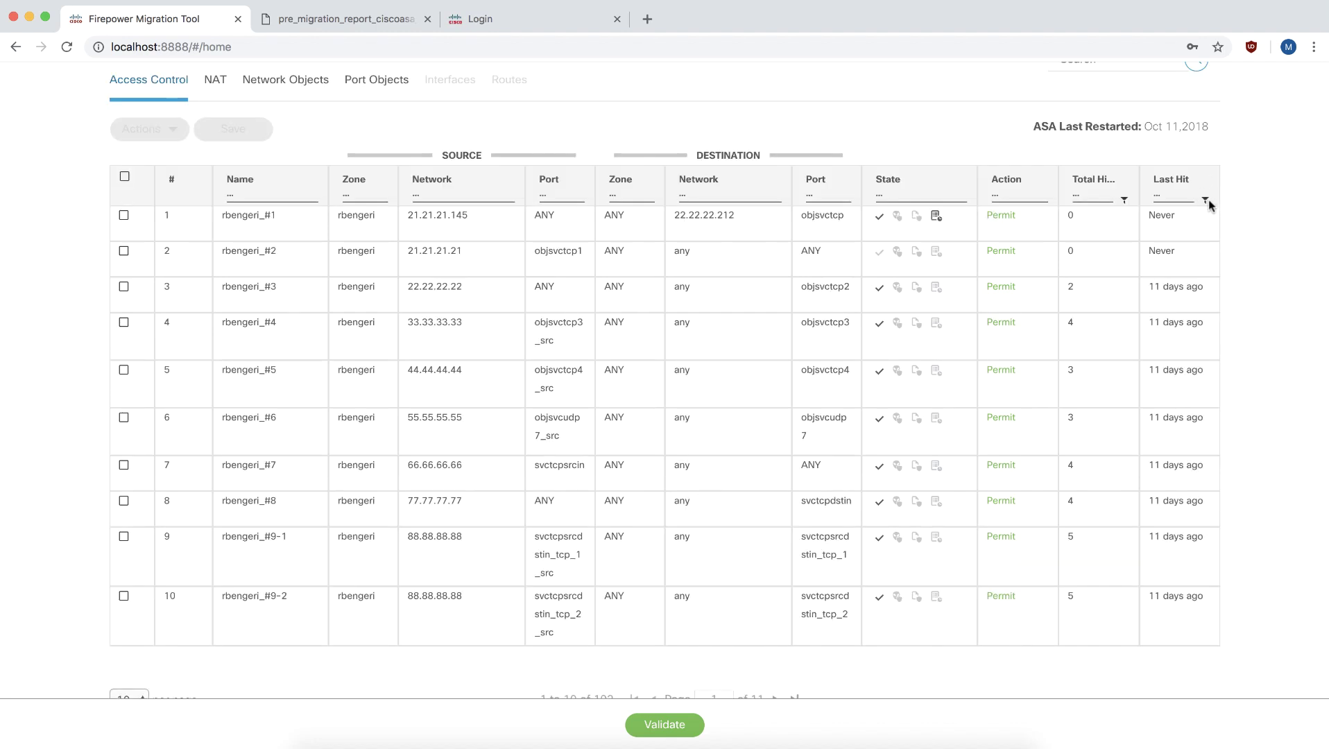
click(1206, 199)
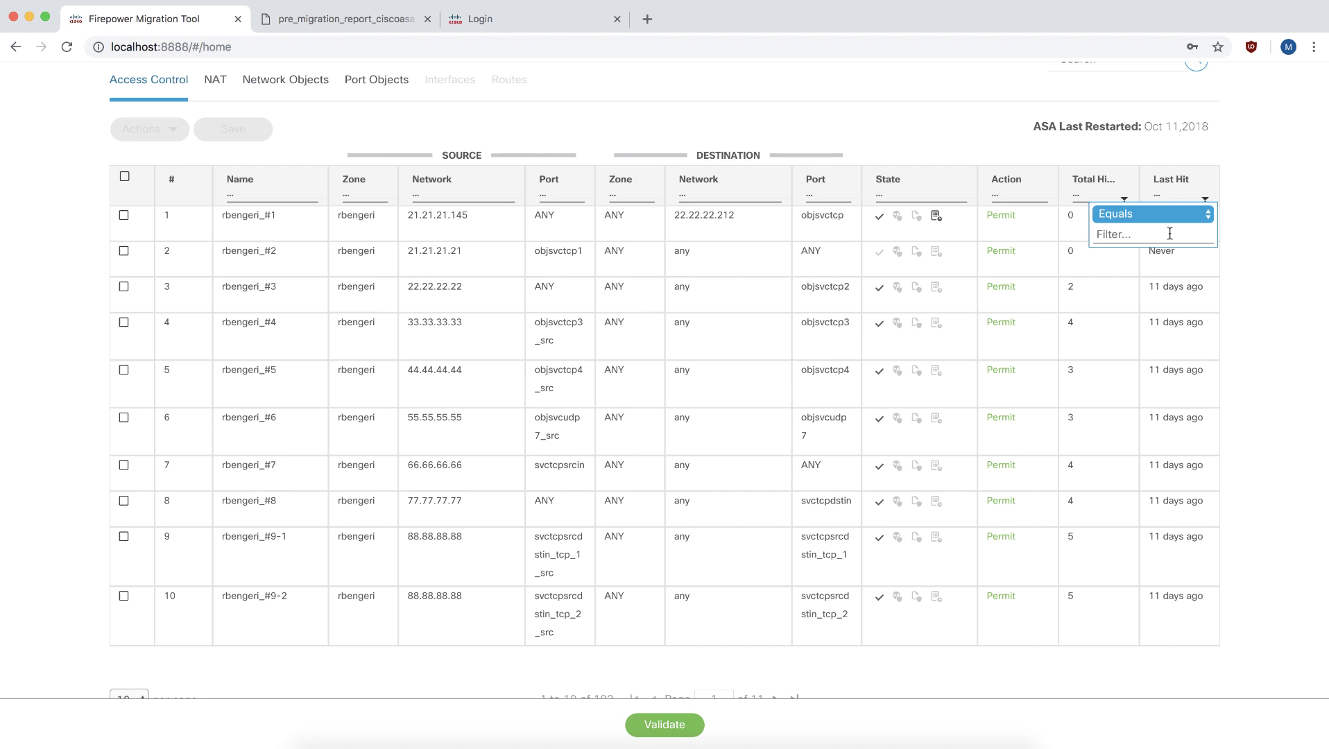
Filter Total Hits greater than 10 and select all 56 matching access rules.
click(1162, 214)
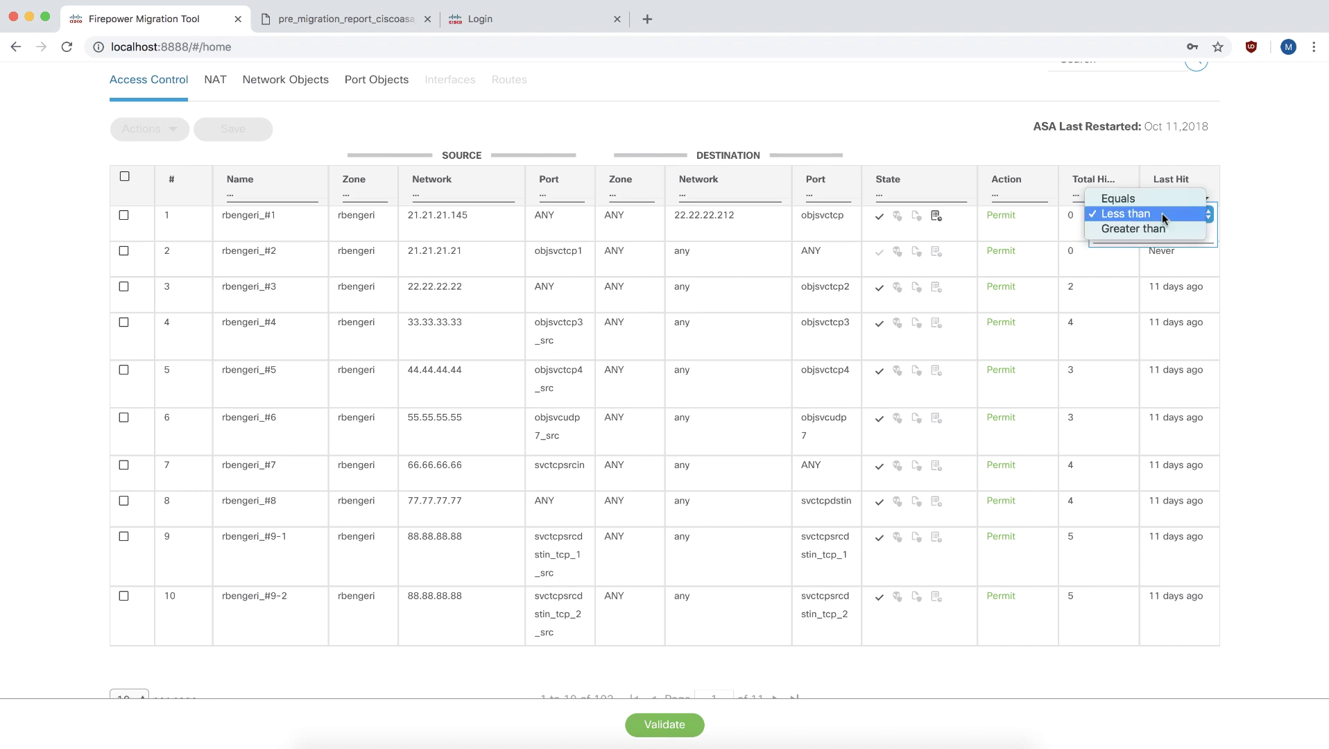
click(1157, 229)
click(1157, 234)
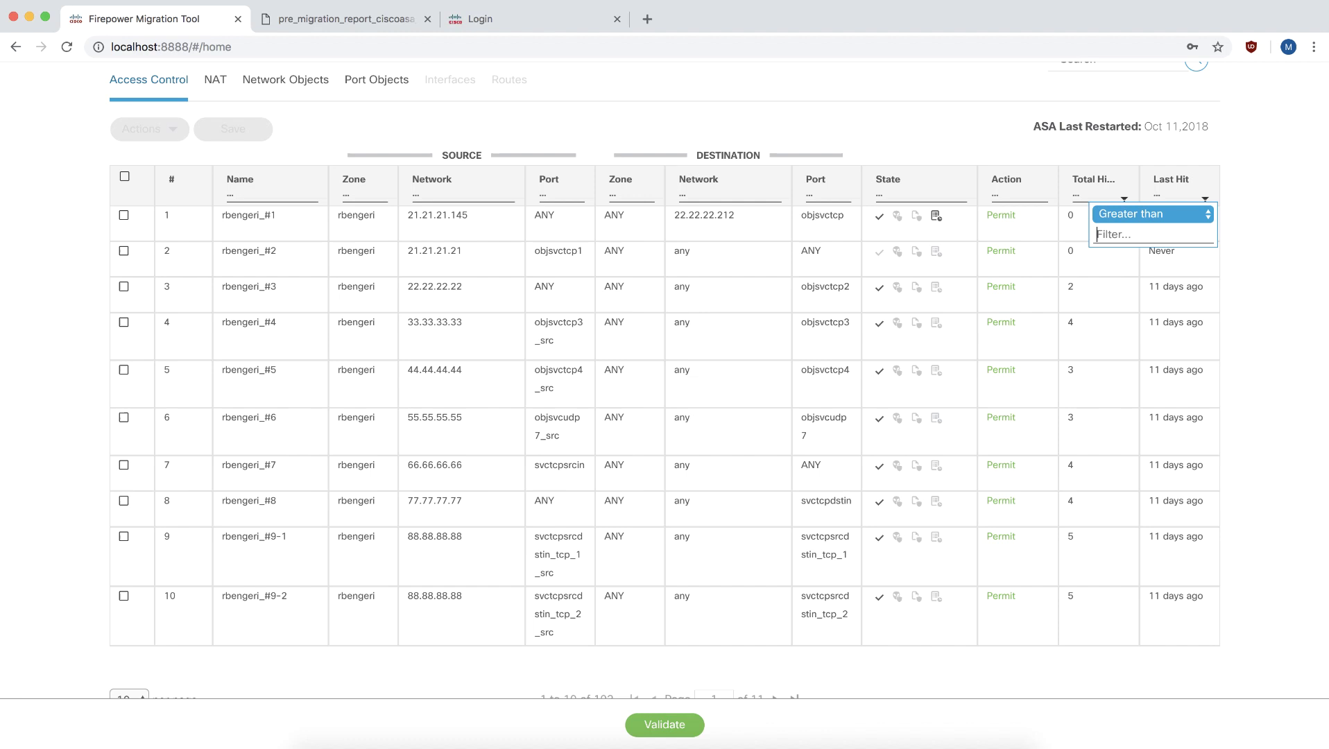
text(10)
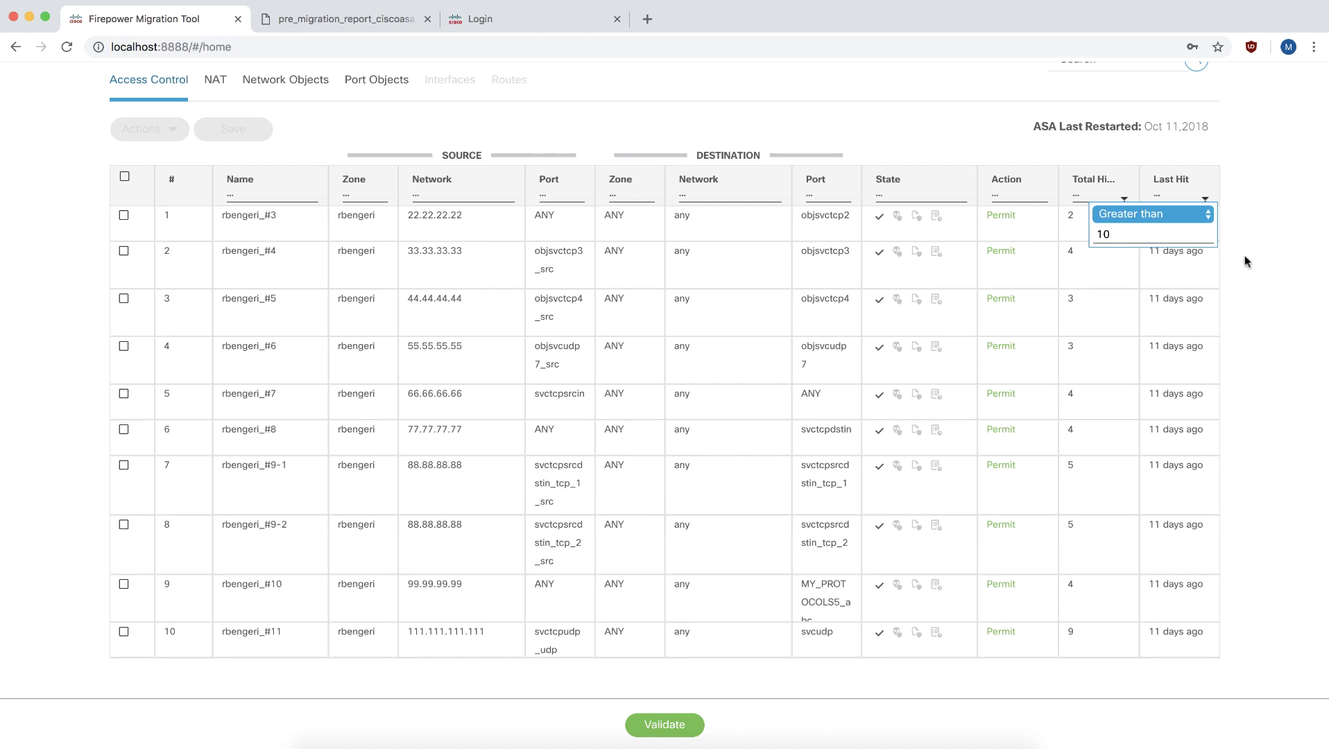
click(1241, 253)
scroll(1244, 258, down, 3)
scroll(1243, 261, up, 2)
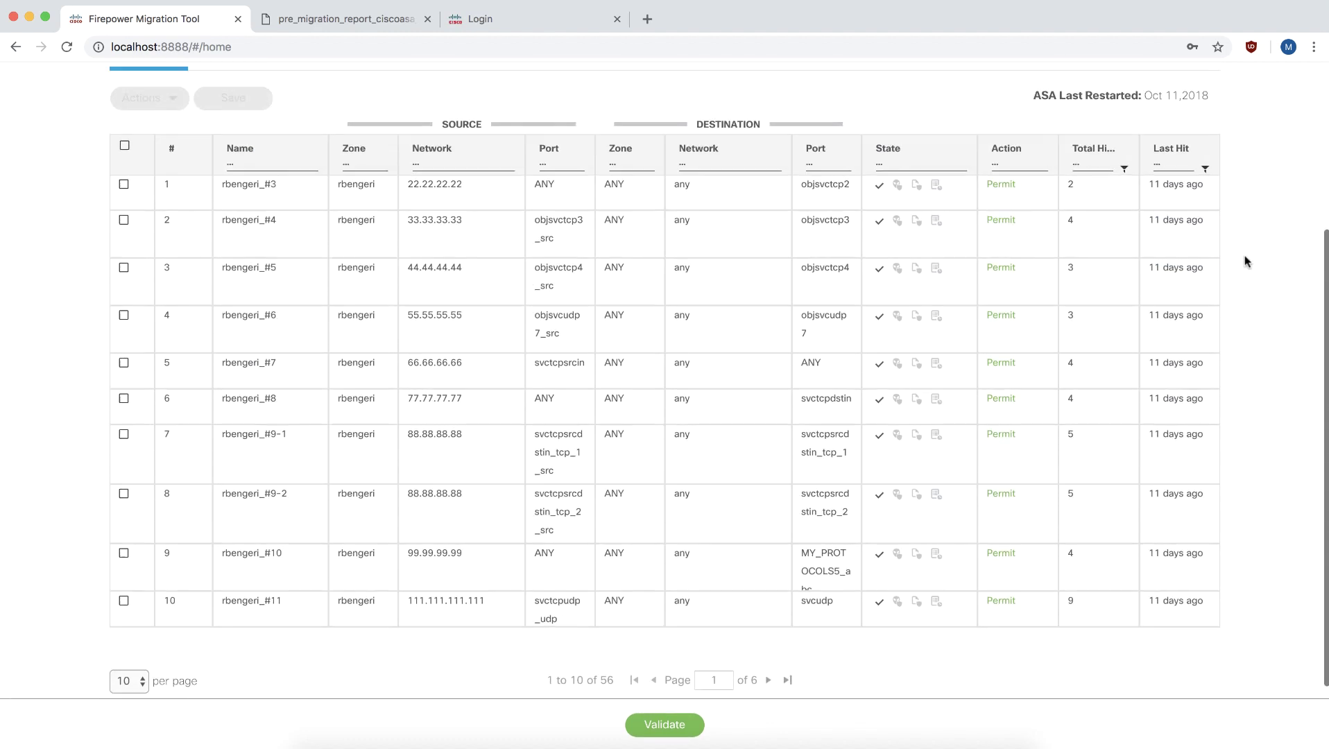
scroll(804, 256, up, 1)
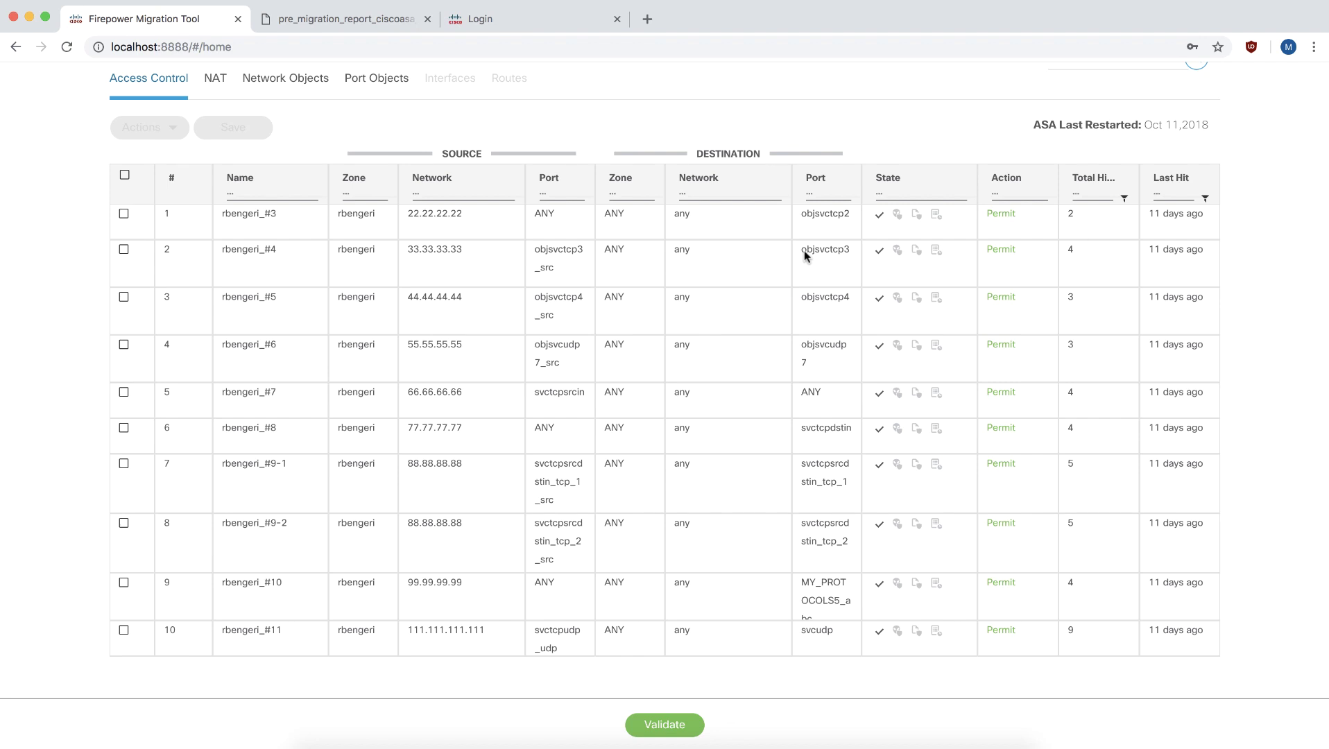
click(125, 175)
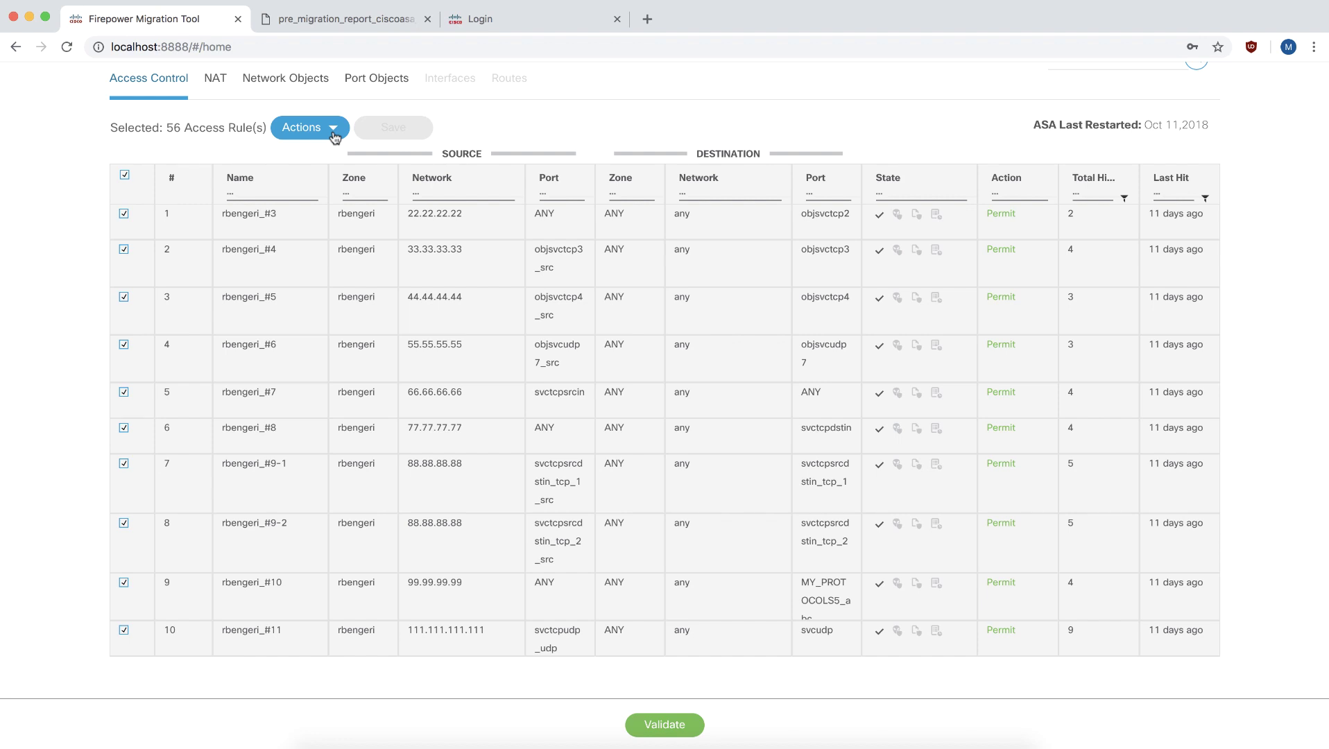
Mark the selected rules Do not migrate, save, and run validation.
click(323, 139)
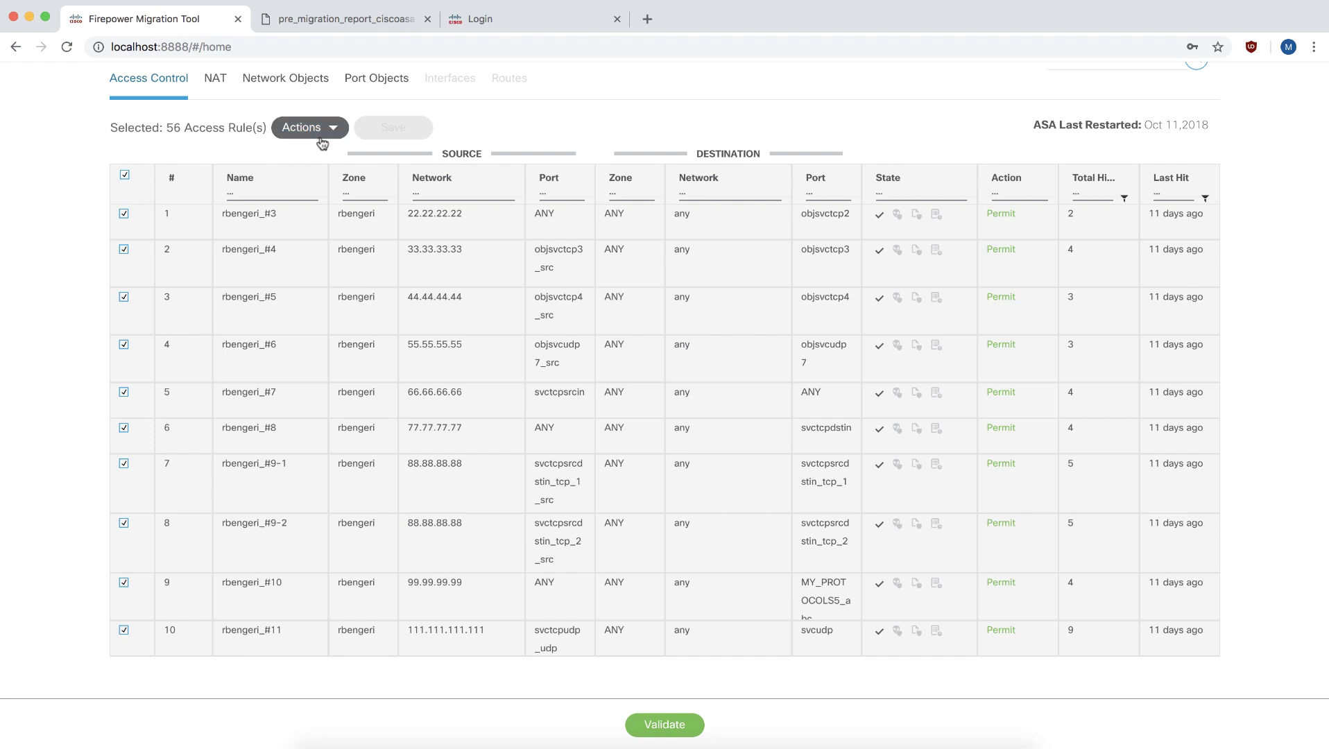
click(324, 167)
click(416, 126)
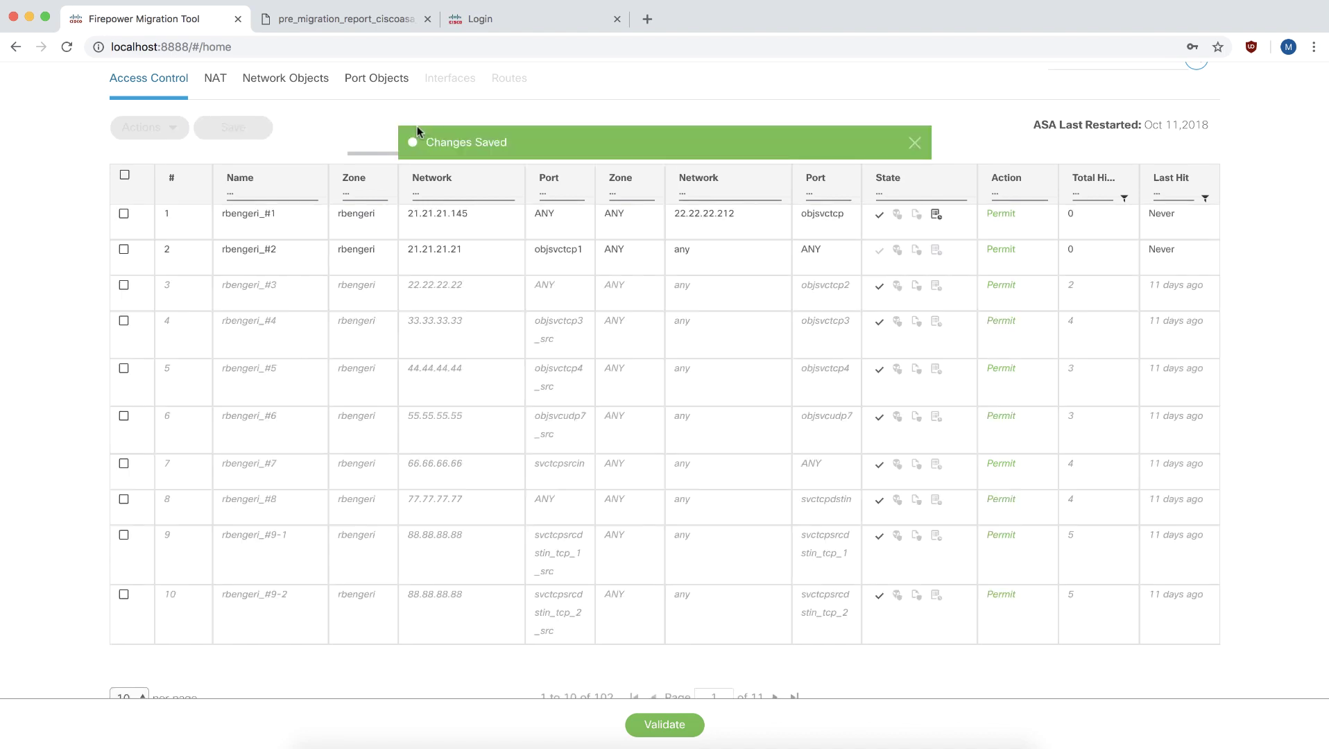
click(659, 728)
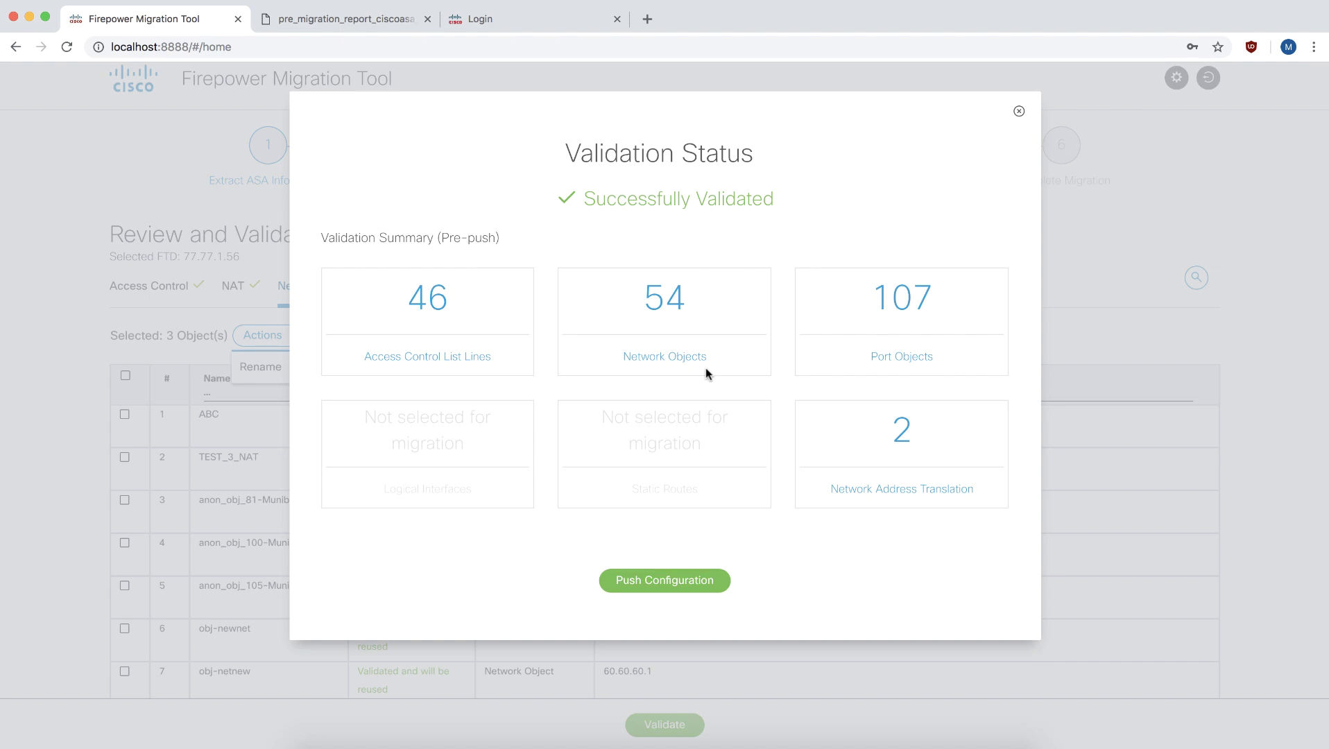
Push the 46-rule configuration to FMC, then download and open the post-migration report.
click(720, 582)
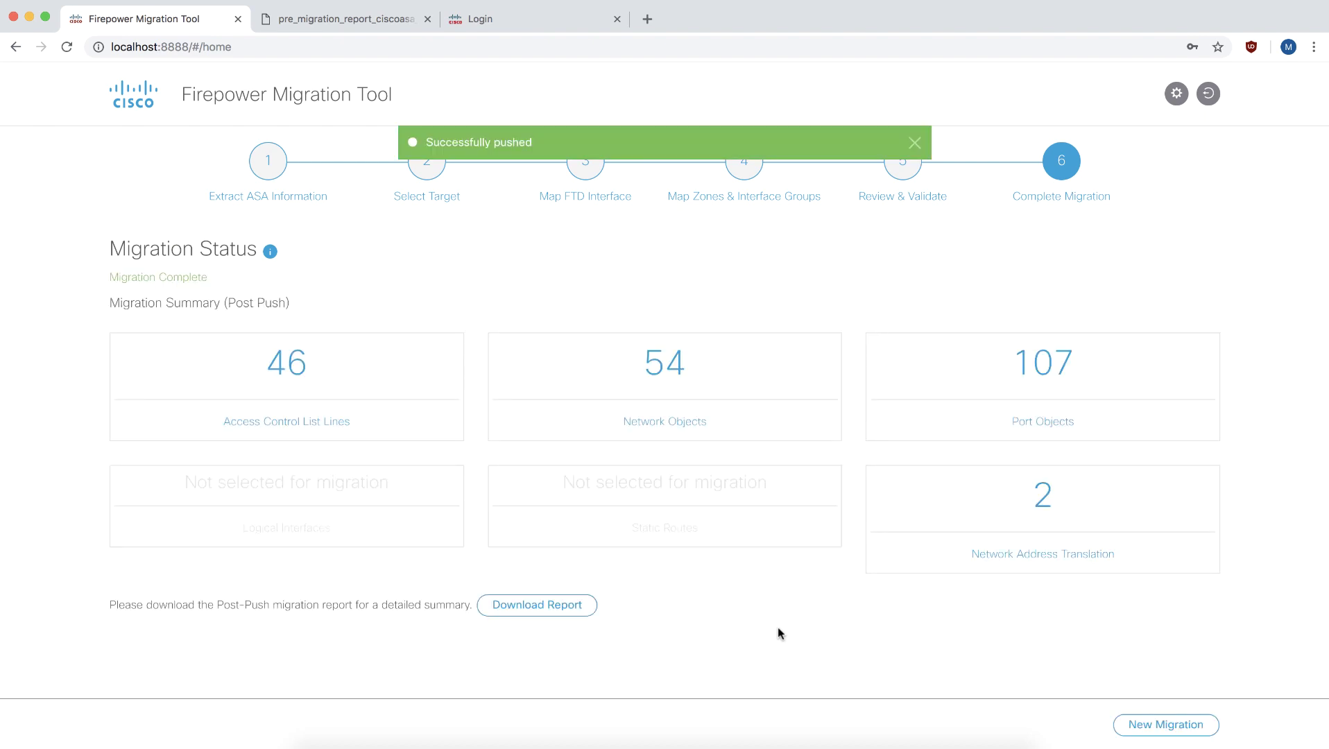
click(536, 602)
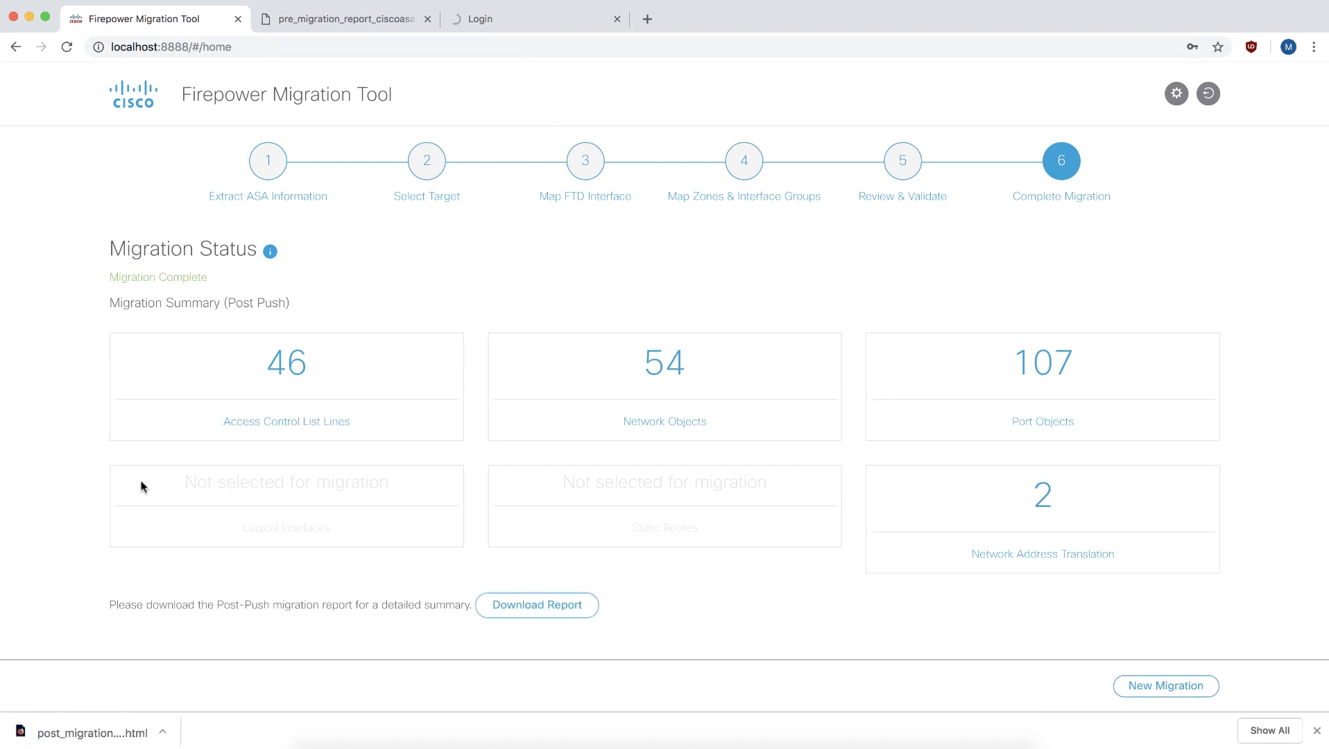
click(123, 735)
Read through the post-migration report, close it, and log in to Firepower Management Center.
scroll(375, 305, down, 3)
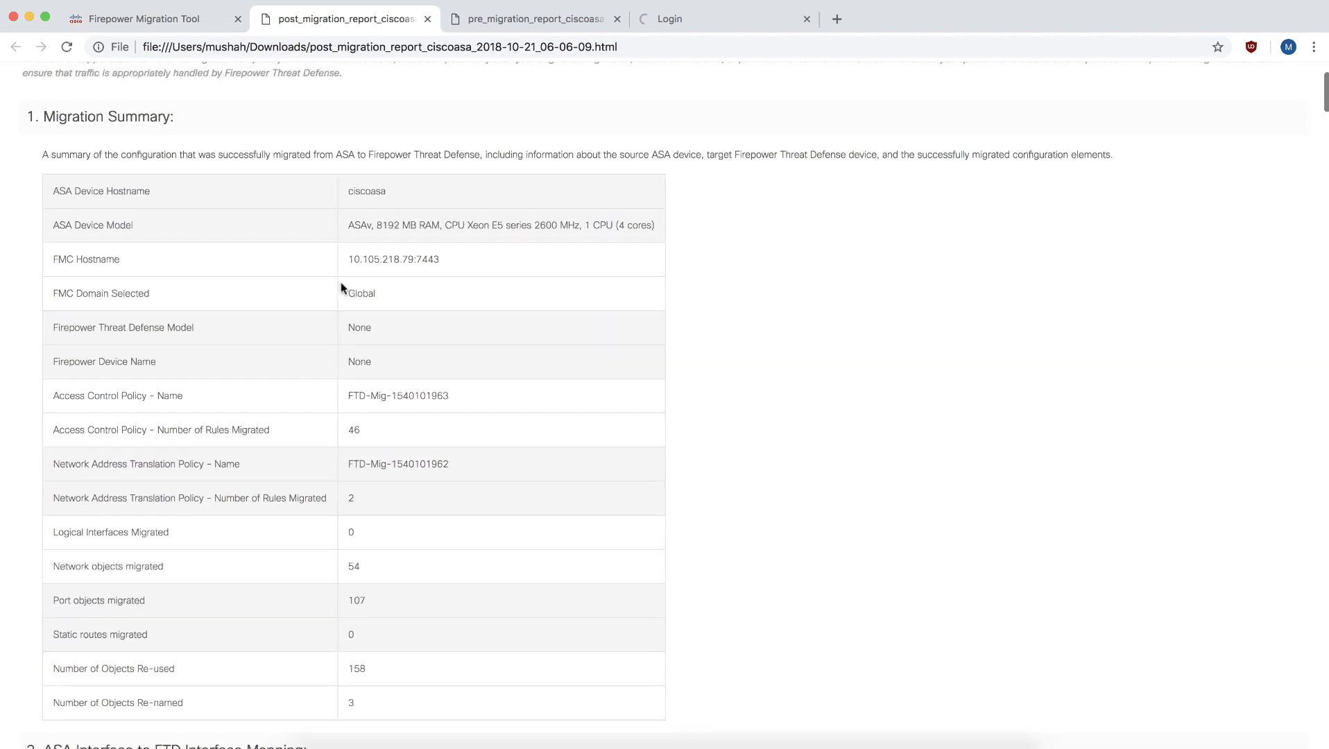
scroll(340, 287, down, 20)
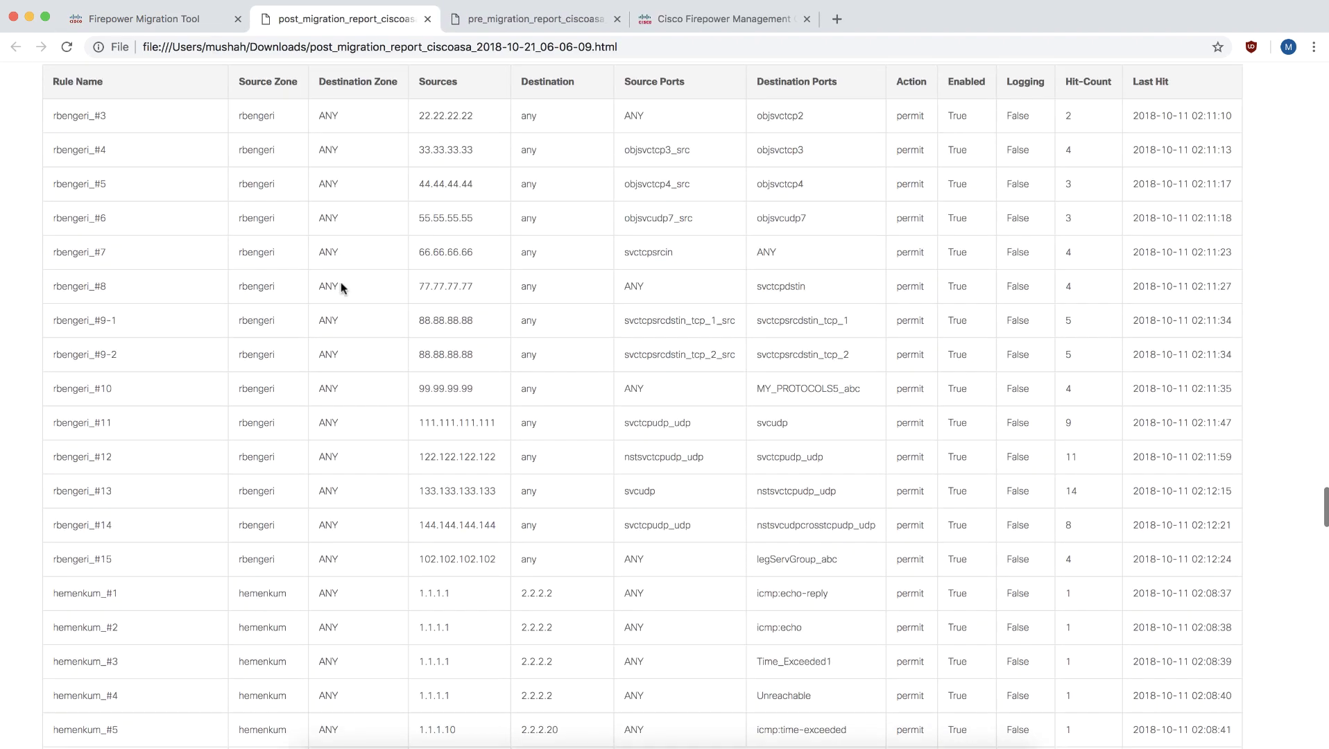
scroll(341, 287, down, 20)
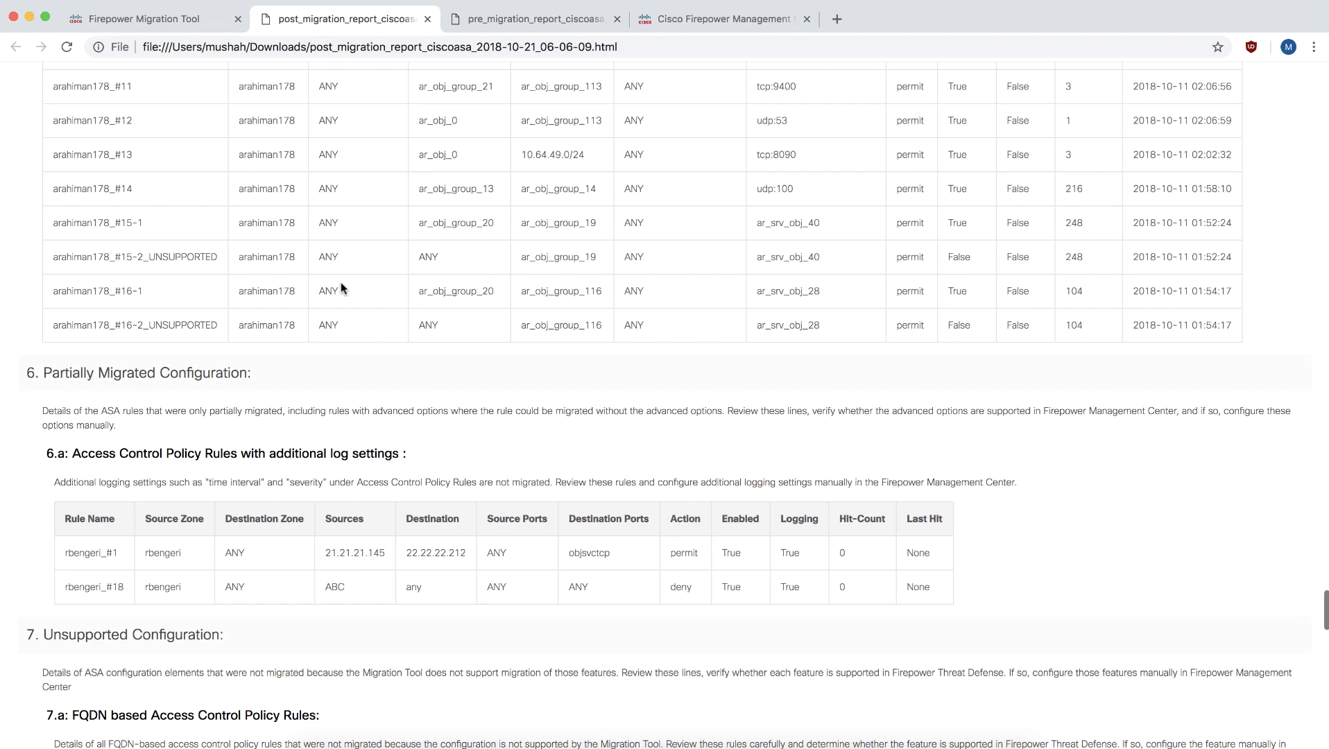
key(super+w)
click(887, 320)
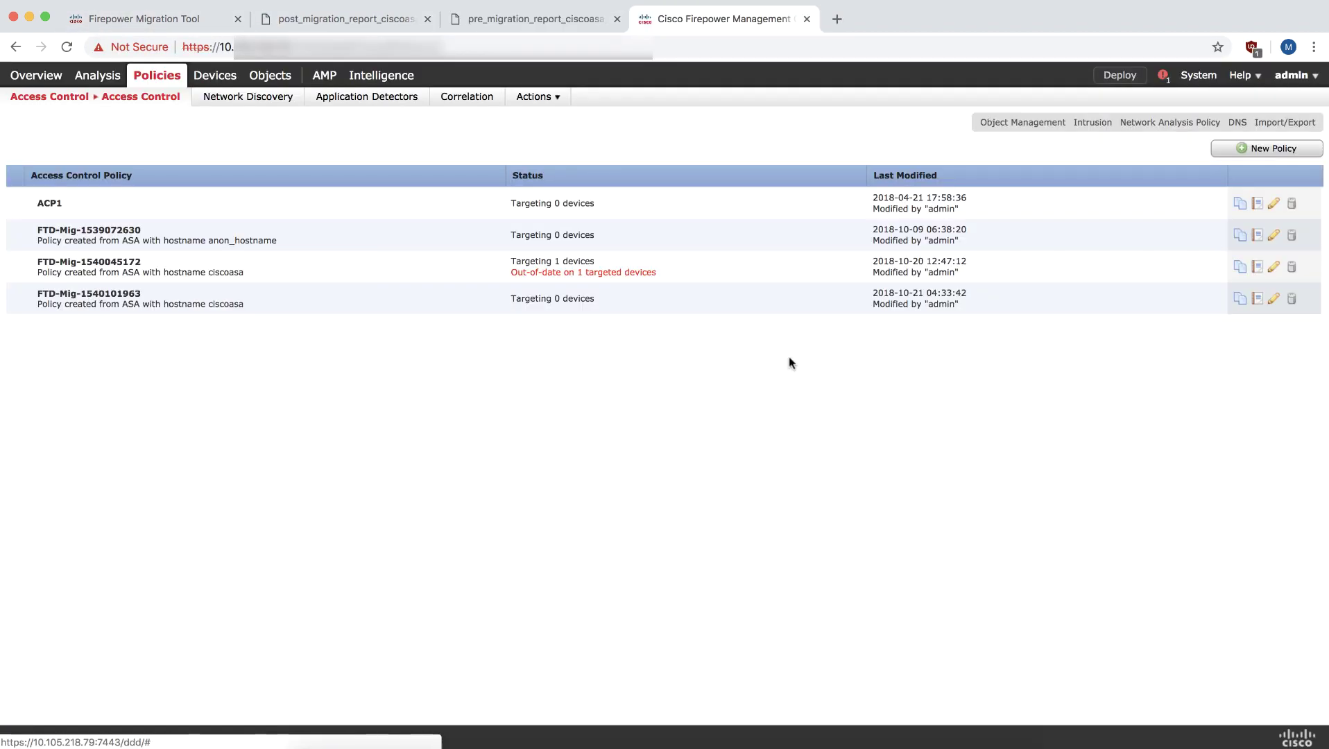
click(1205, 308)
scroll(516, 451, down, 10)
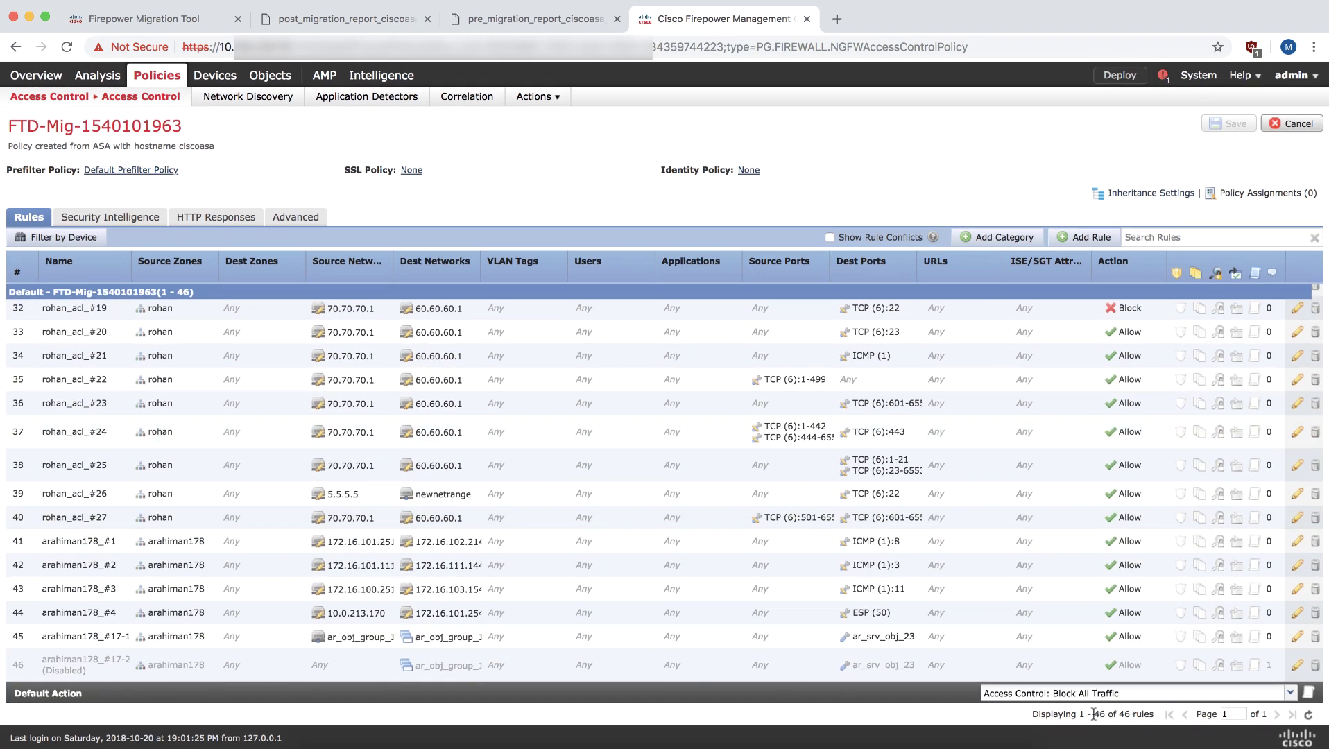
drag(1081, 717, 1149, 717)
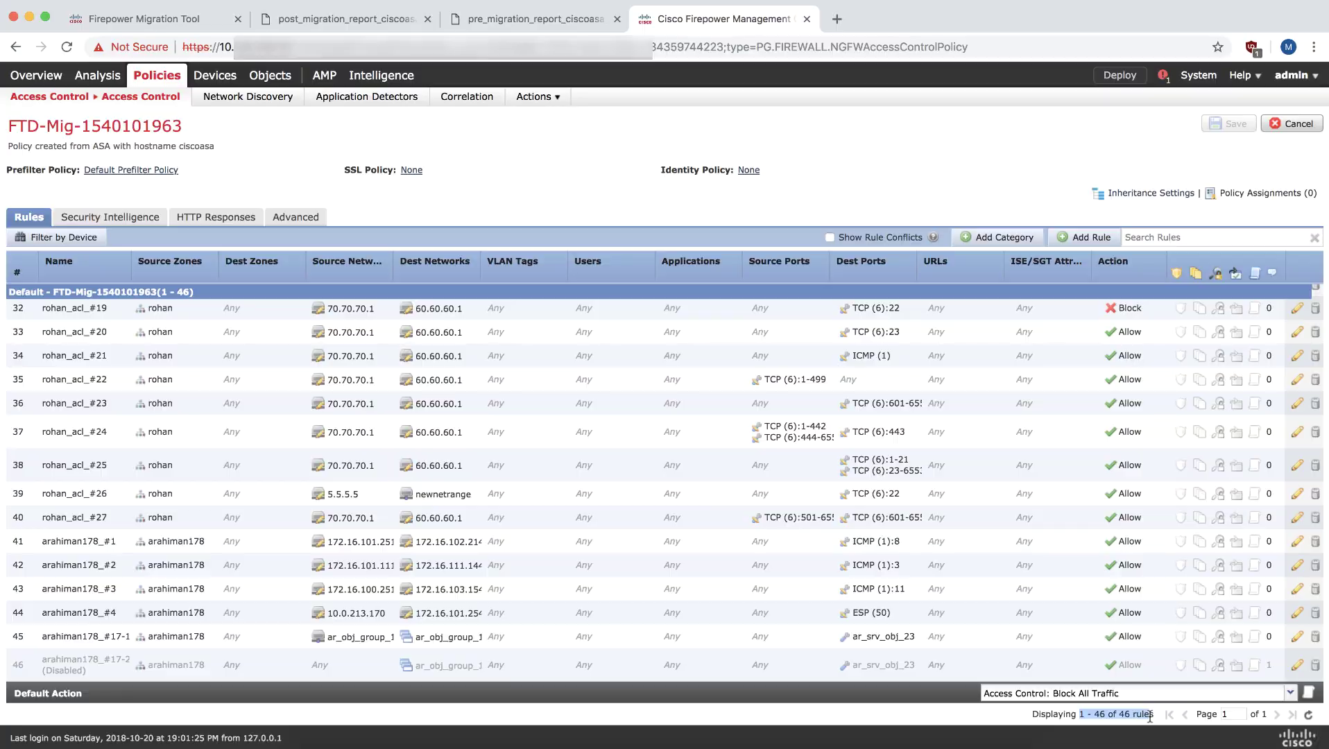